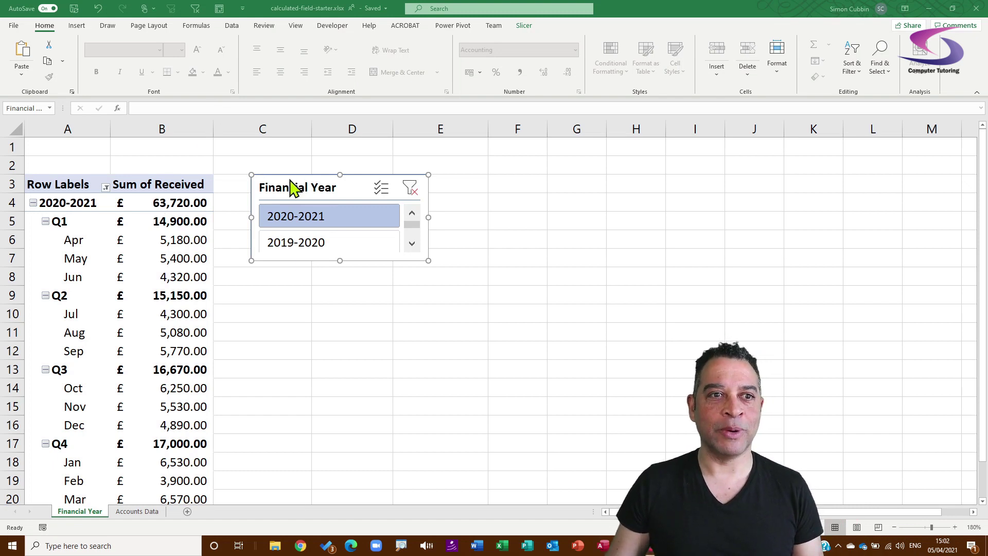
Move the year slicer right and add Expense to Values beside Sum of Received
drag(301, 187, 404, 188)
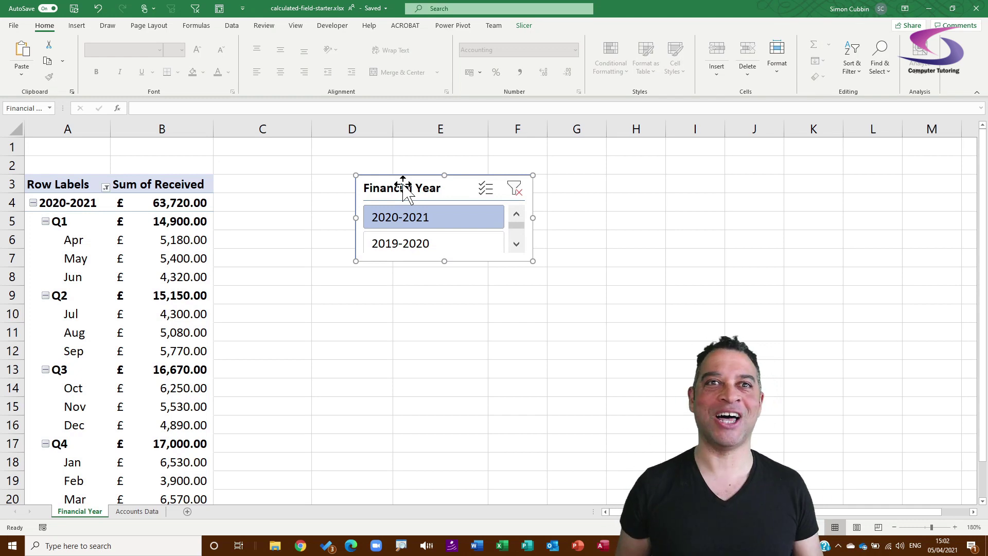
click(170, 278)
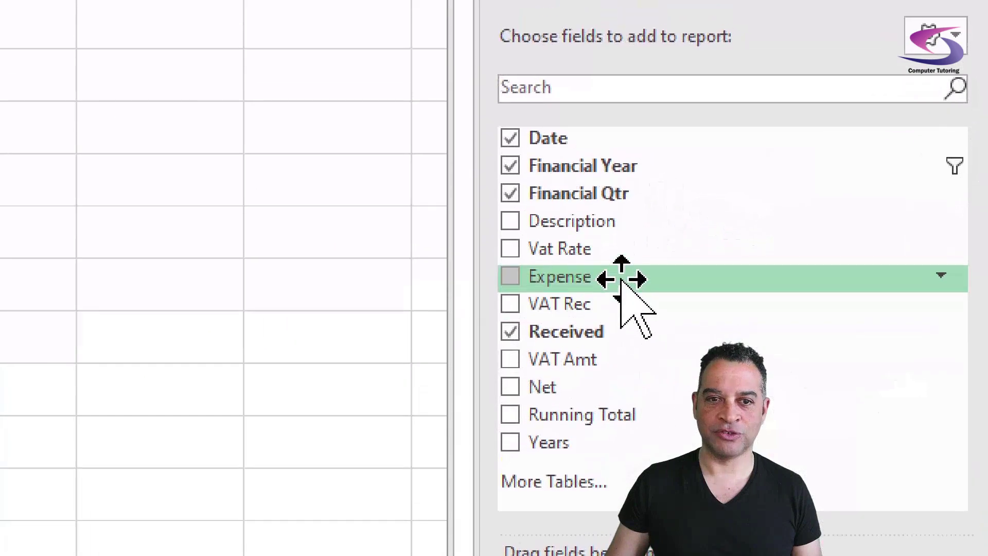
mouse_move(724, 250)
mouse_down()
mouse_move(744, 337)
mouse_move(796, 274)
mouse_up()
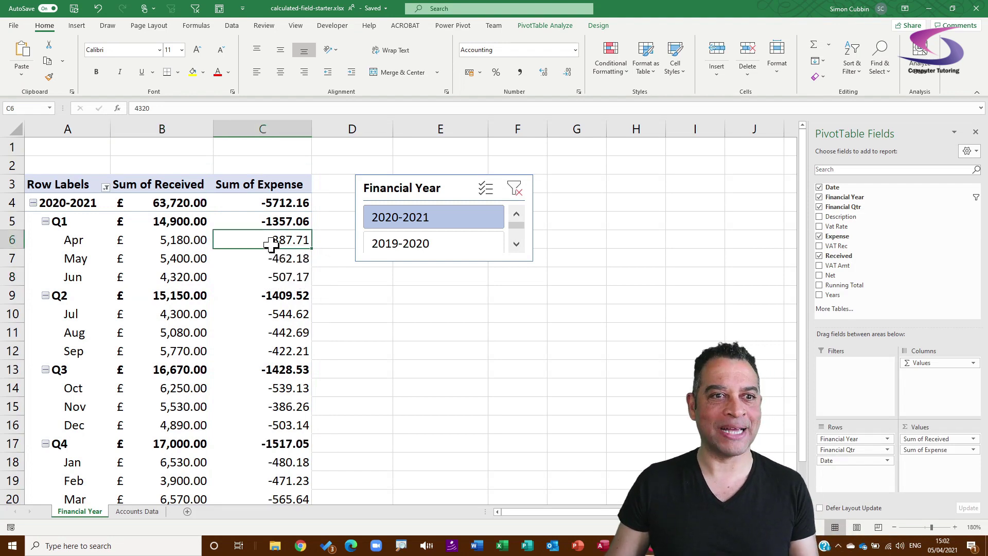
Format Sum of Expense values as Accounting with pound signs, and move the year slicer further right
right_click(272, 245)
mouse_move(298, 312)
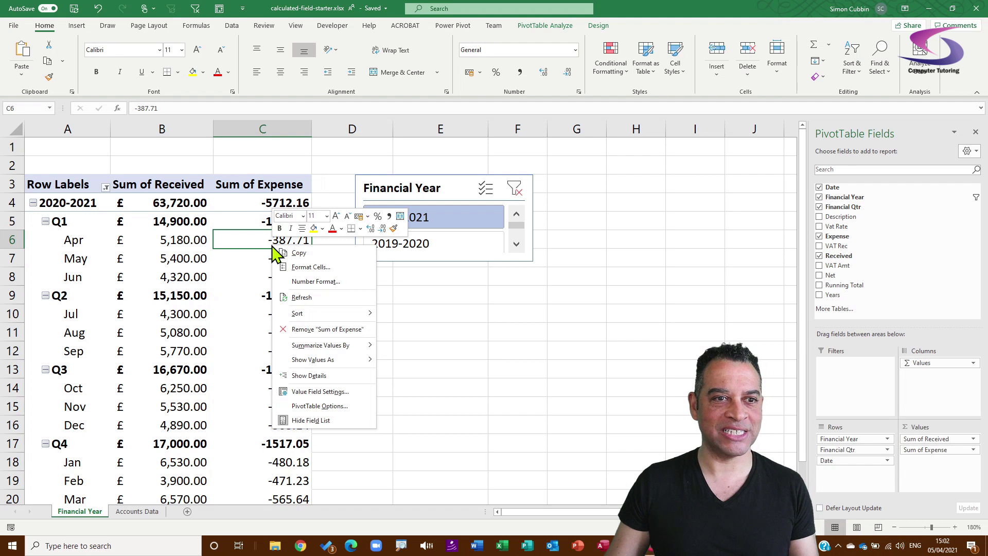
click(313, 286)
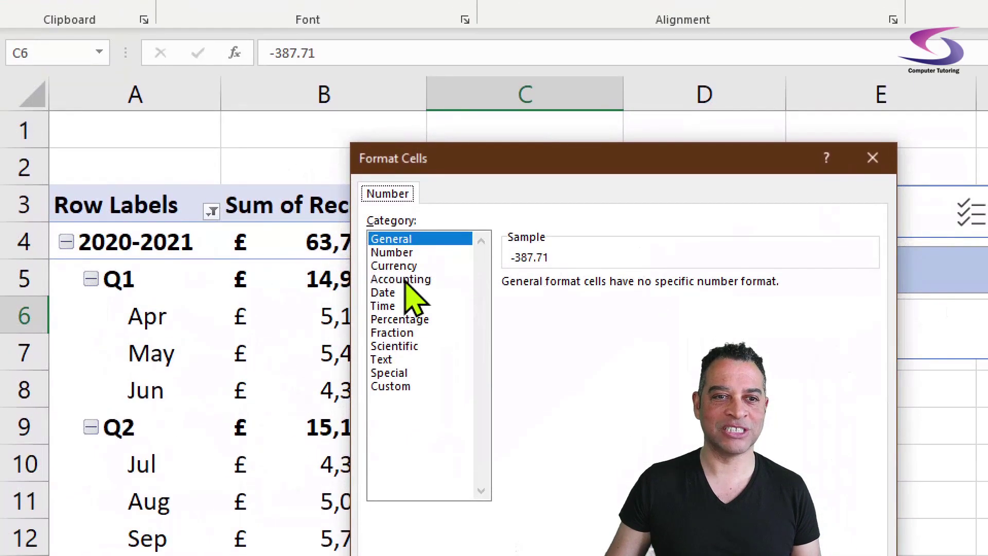
click(406, 279)
key(Return)
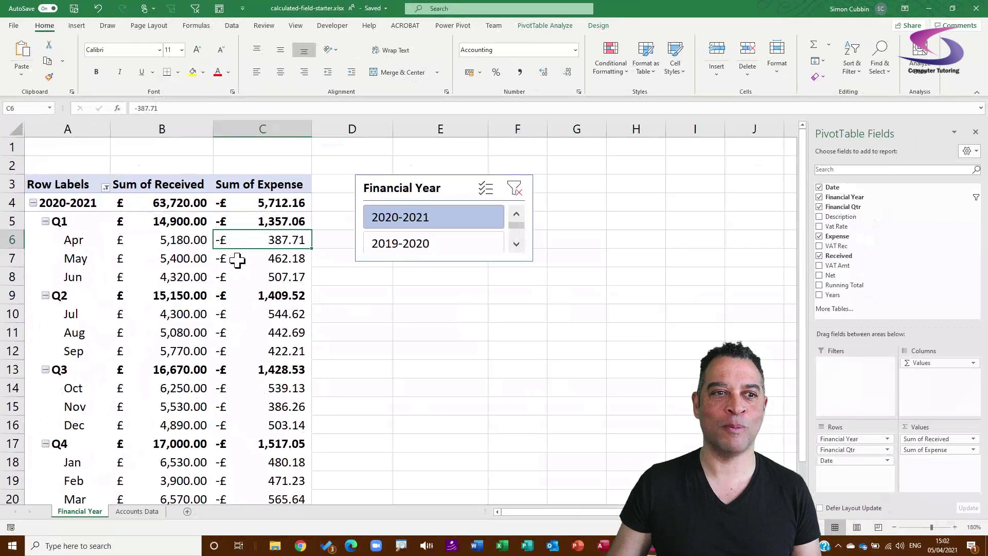
drag(402, 177, 474, 179)
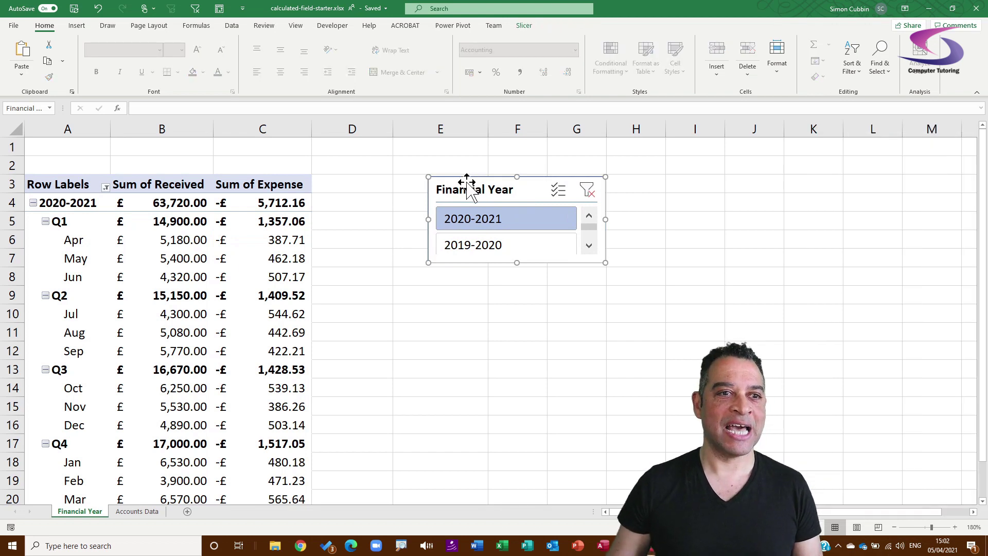
Open the Fields, Items & Sets menu on the PivotTable Analyze tab
click(293, 260)
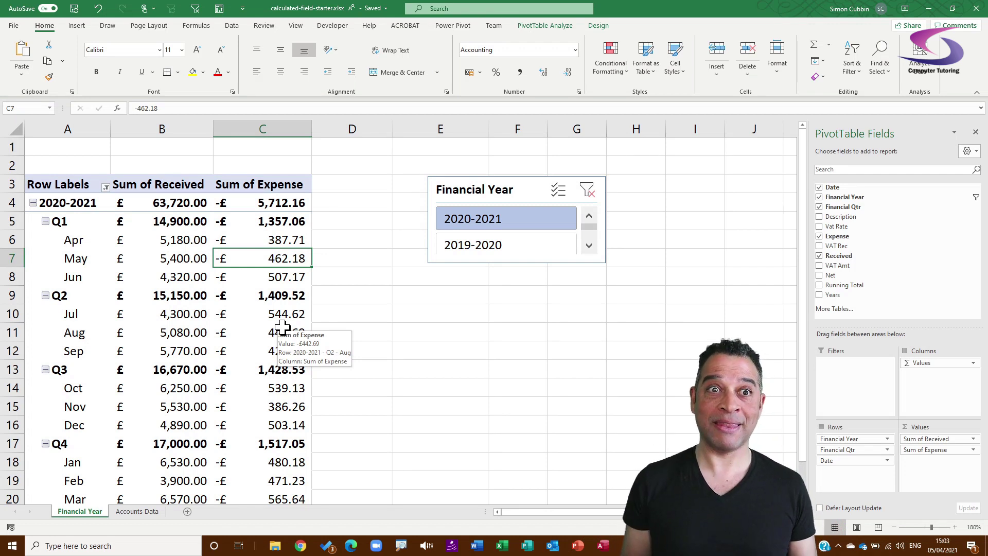
click(563, 28)
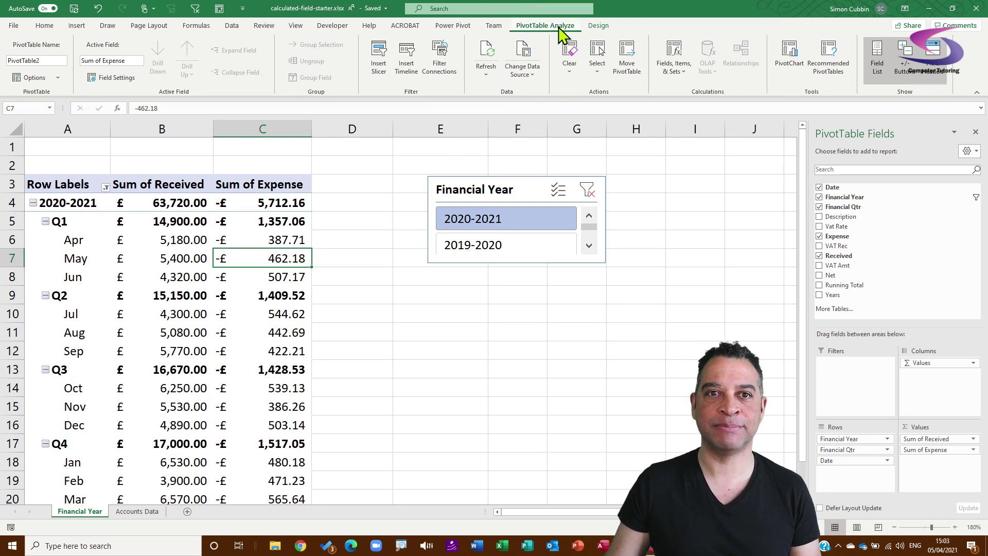
click(674, 72)
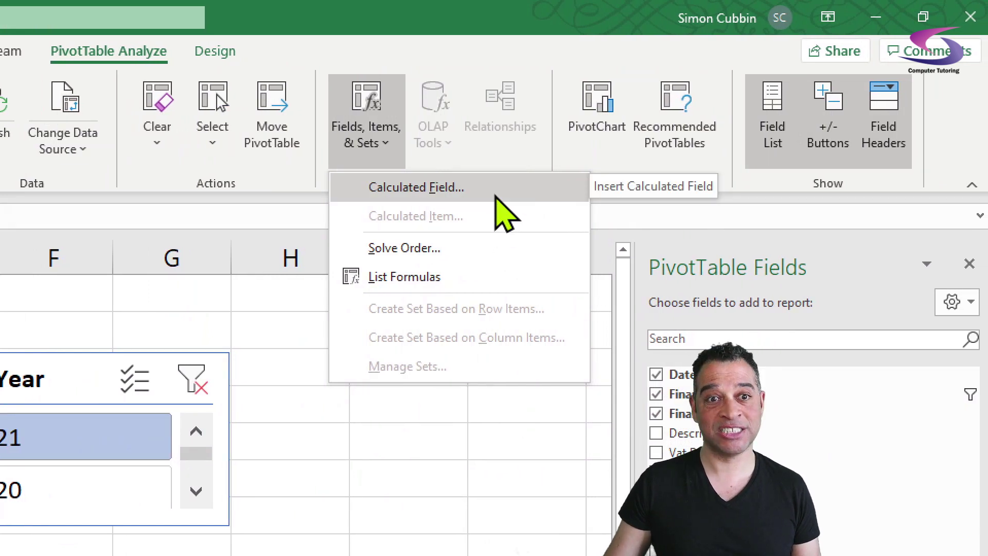
Create a calculated field named 'Profit' with the formula =Received + Expense
click(497, 192)
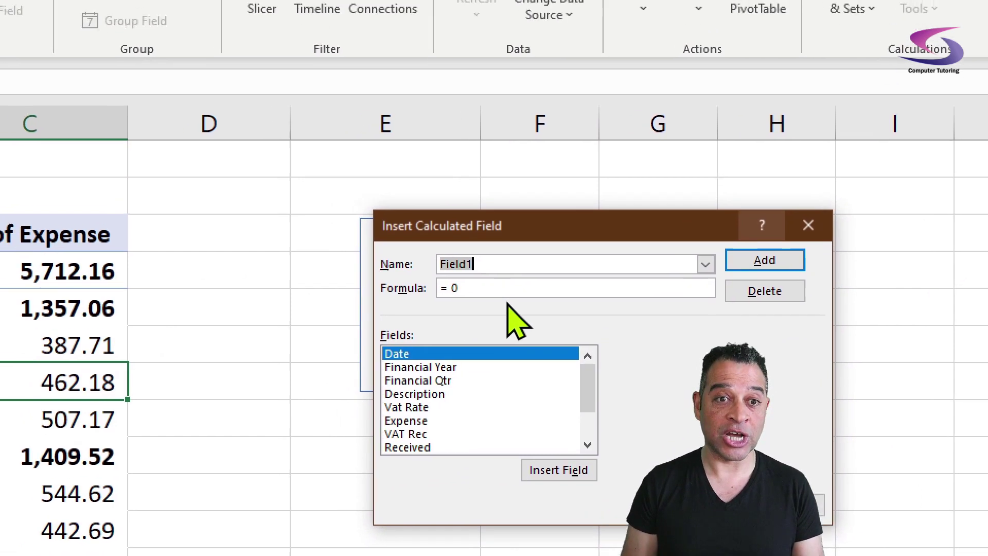
text(Profit)
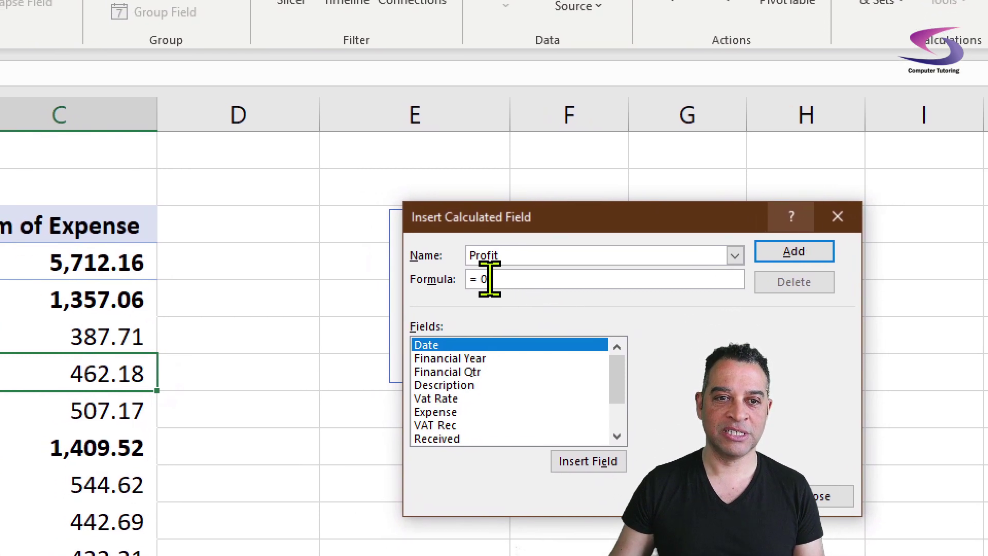
double_click(488, 309)
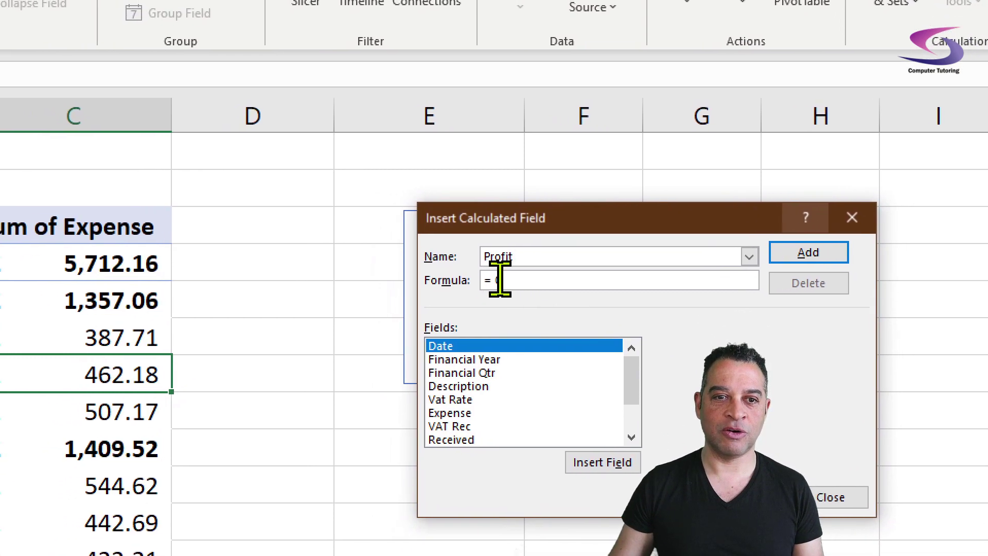
key(Delete)
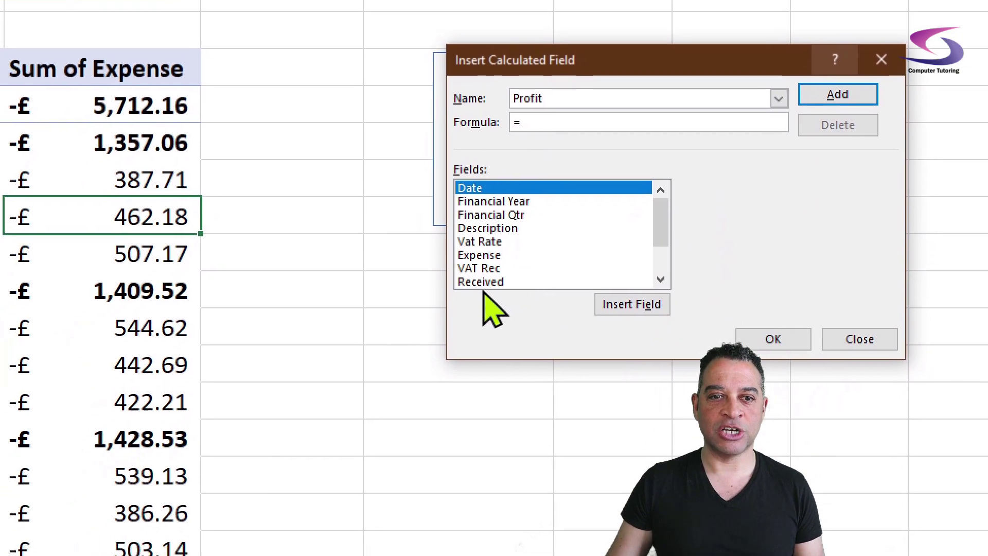
double_click(485, 282)
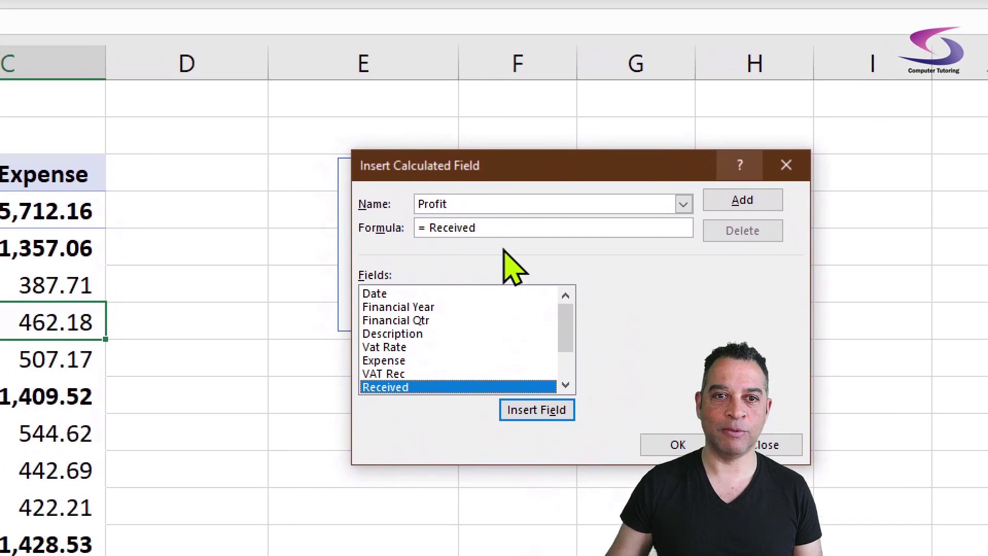
click(495, 281)
text(+)
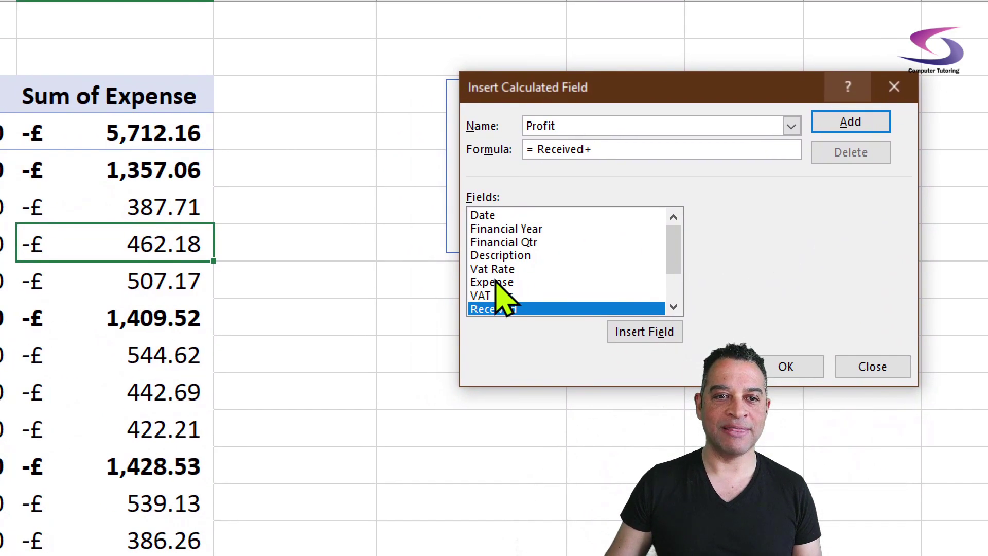
click(494, 283)
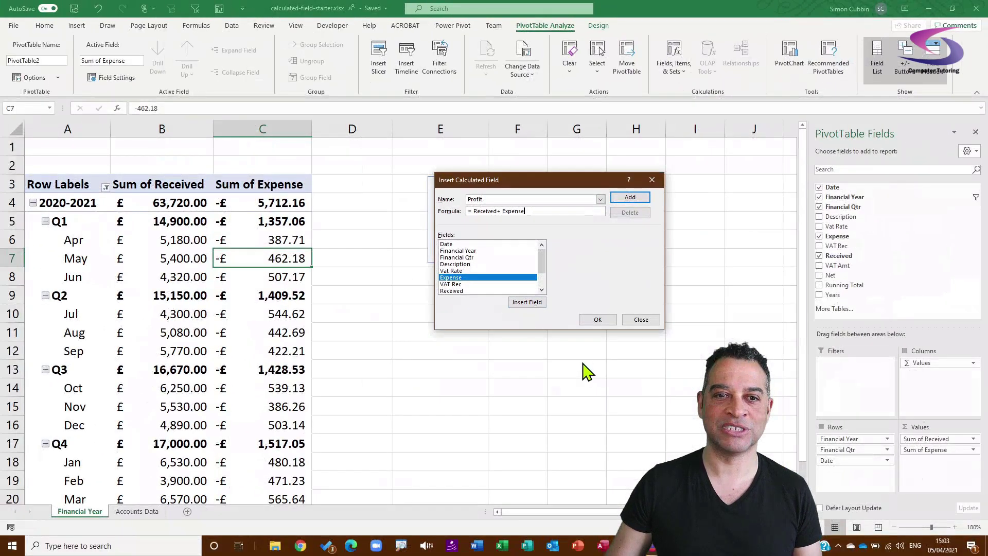
click(597, 319)
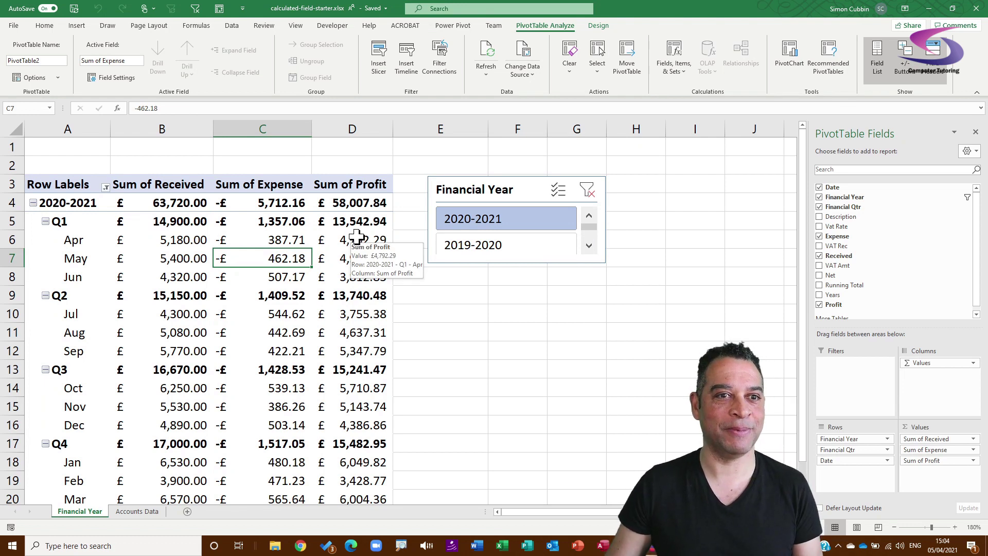
right_click(357, 238)
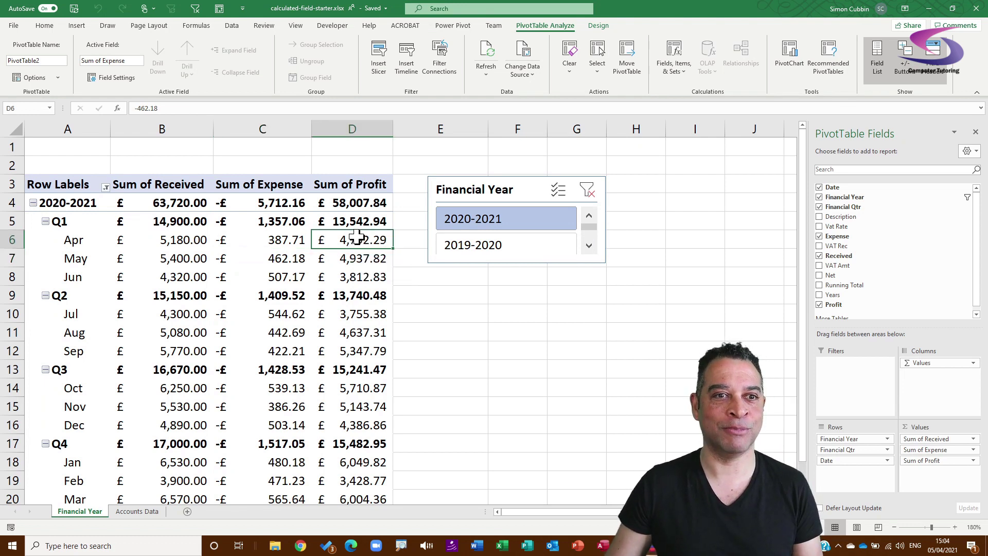
click(326, 240)
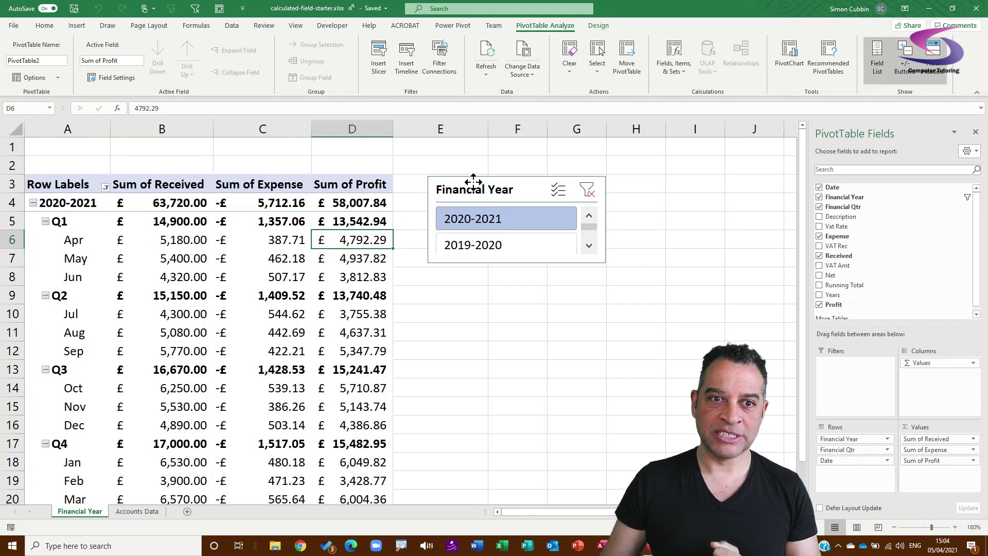
Move the Financial Year slicer further right and start a new calculated field
drag(475, 183, 528, 181)
click(322, 243)
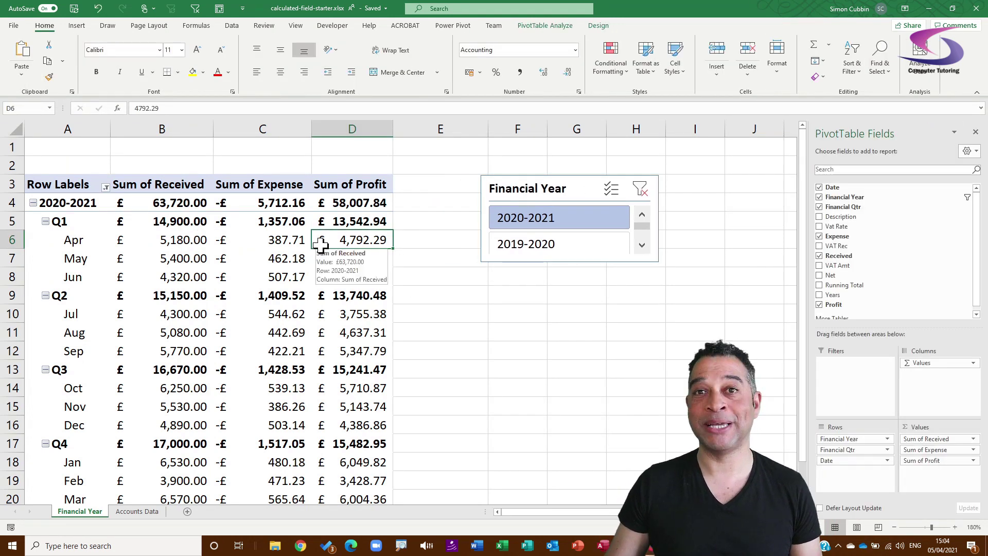
click(552, 28)
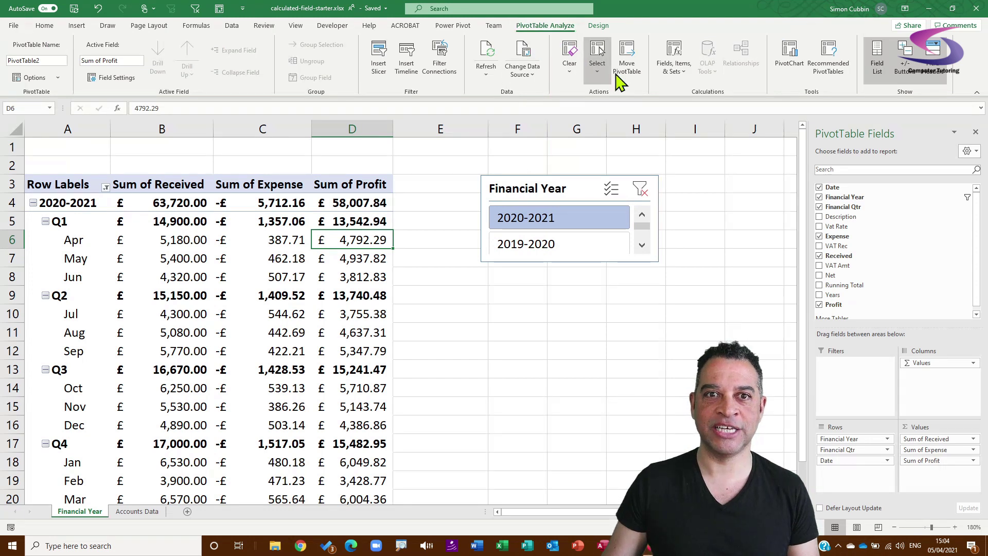
click(673, 72)
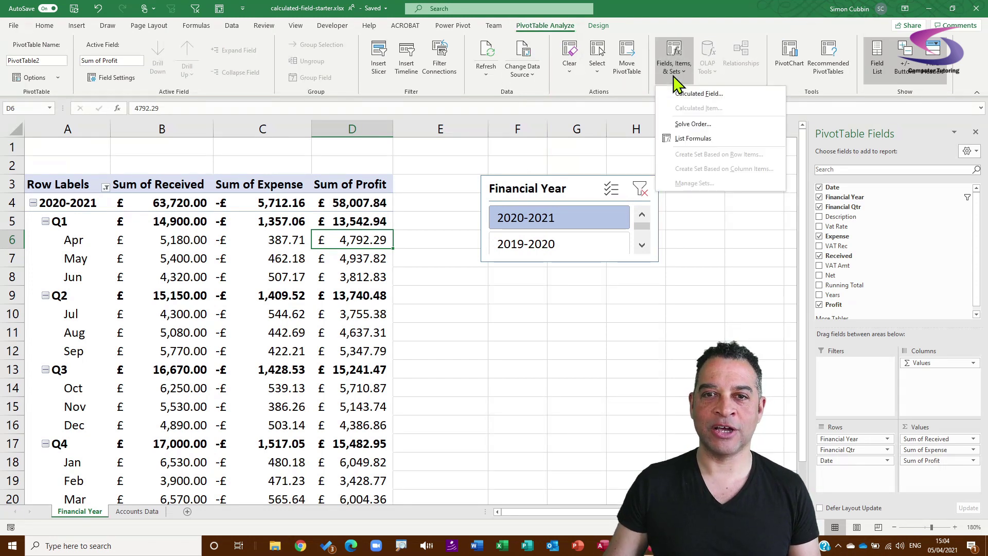
click(719, 95)
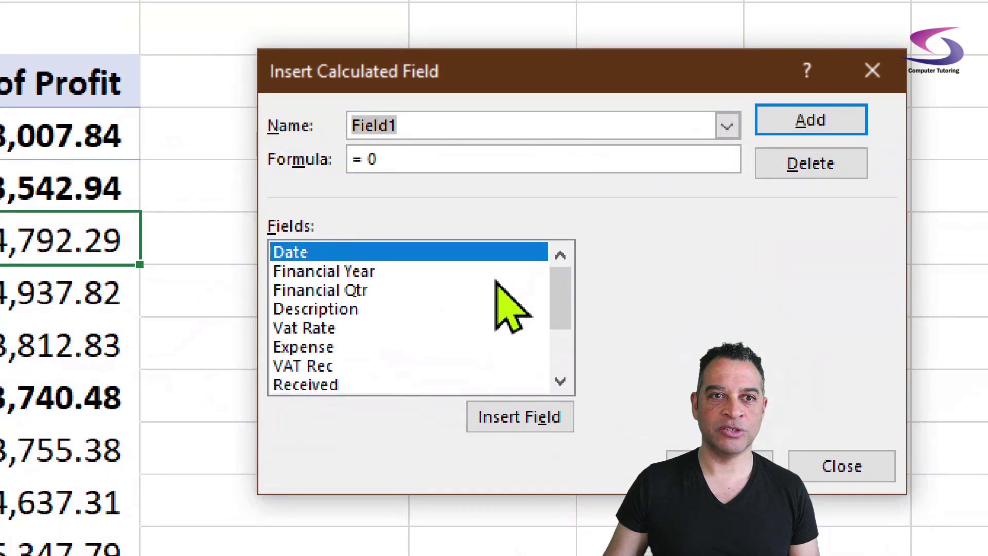
Name the calculated field 'Proftit %' with formula =Profit/Received and add it to the pivot
text(Pr)
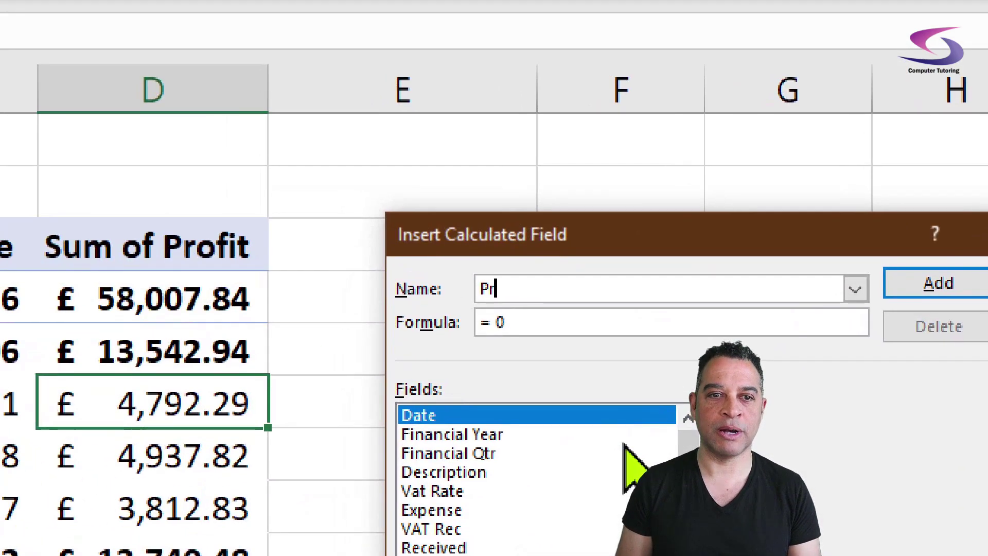
text(oft)
text(it )
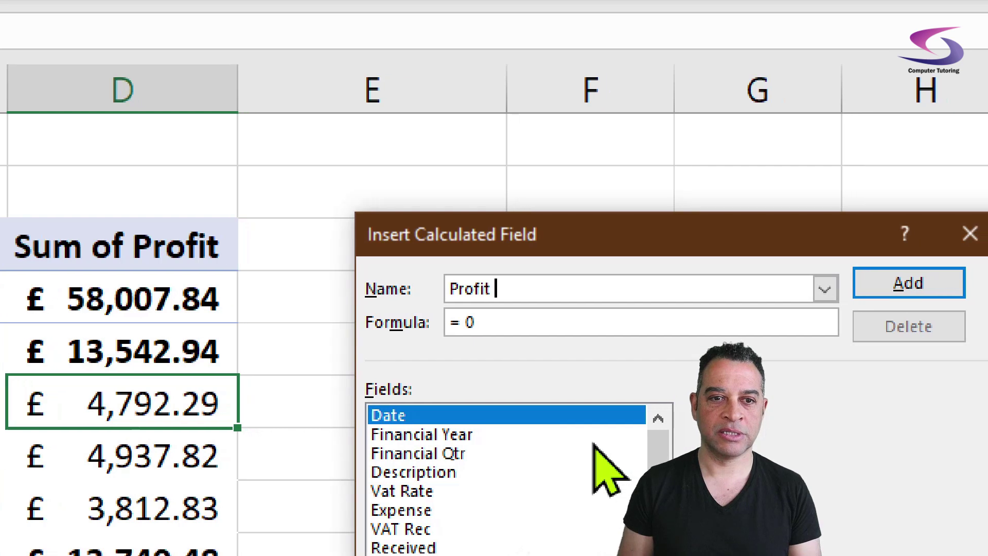
text(%)
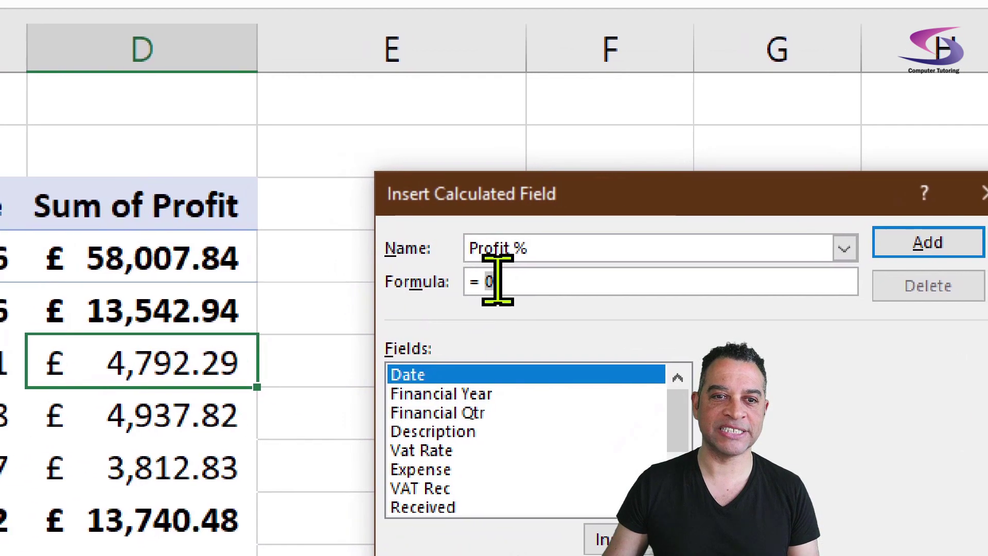
click(492, 280)
key(BackSpace)
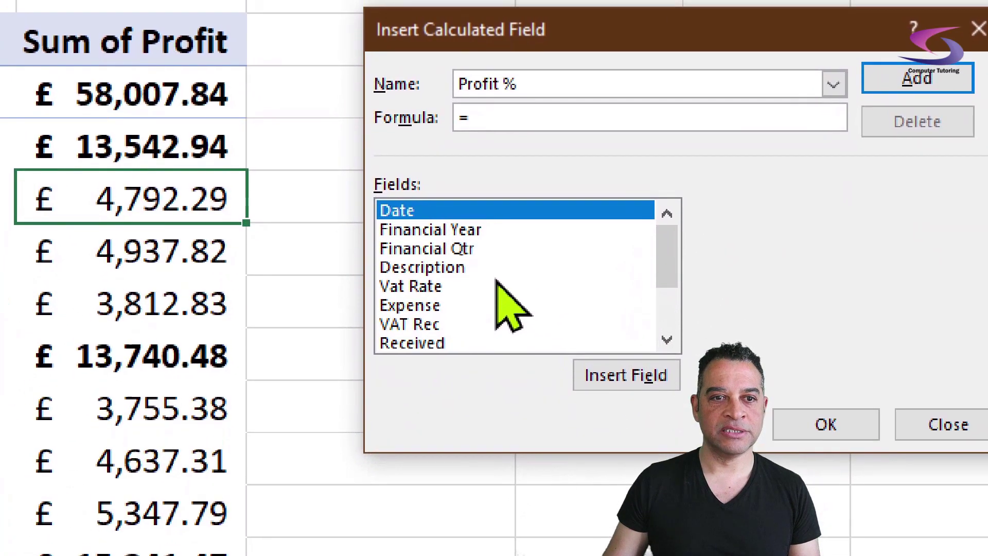
scroll(495, 293, down, 2)
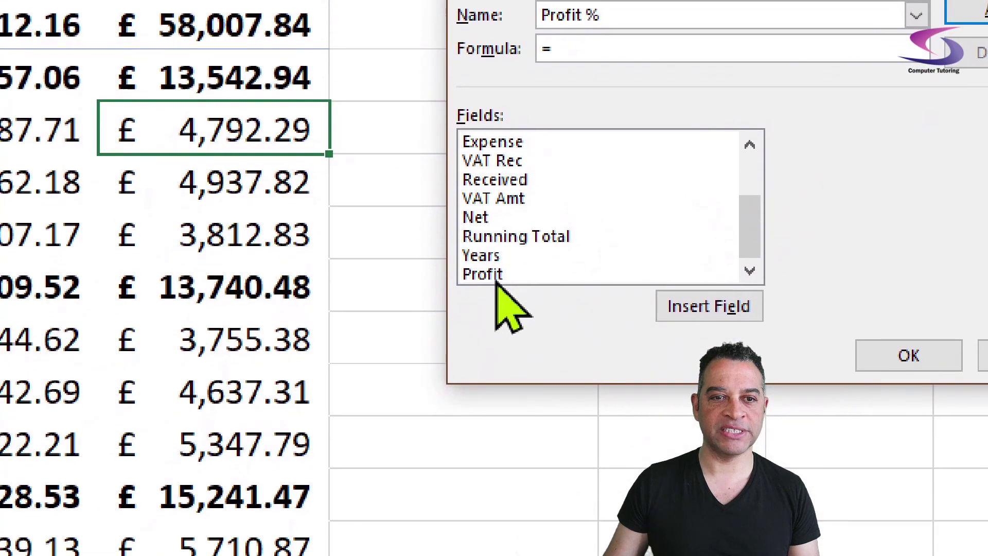
double_click(495, 310)
text(/)
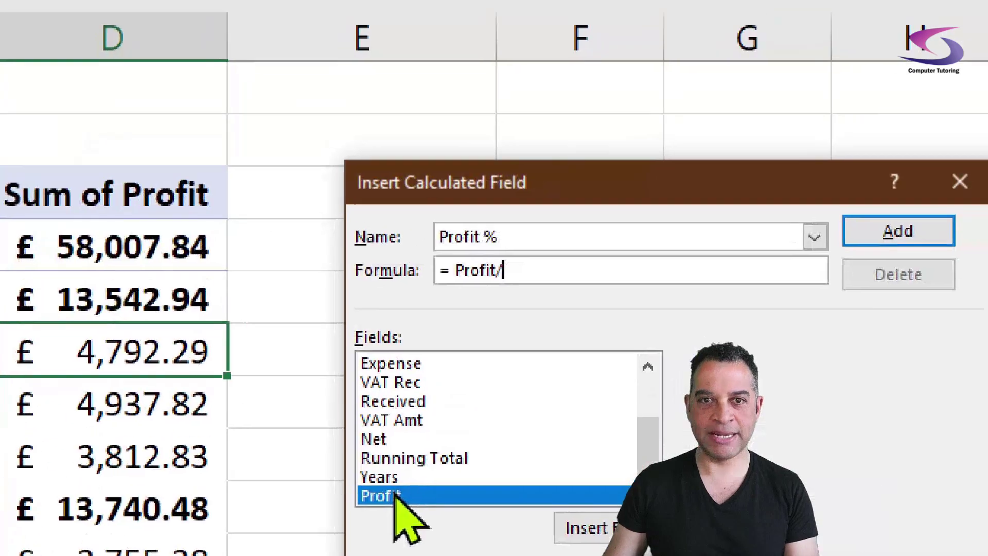
click(498, 288)
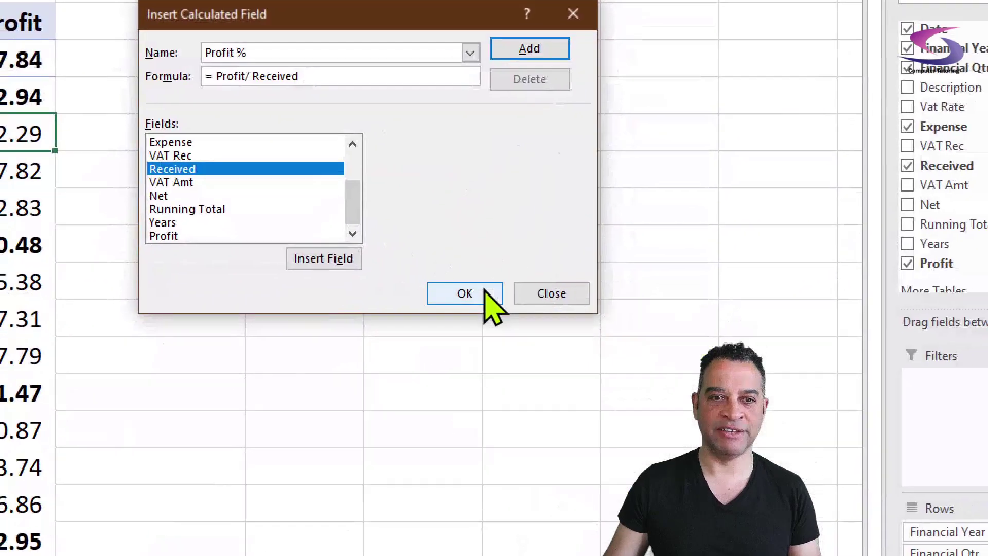
click(735, 526)
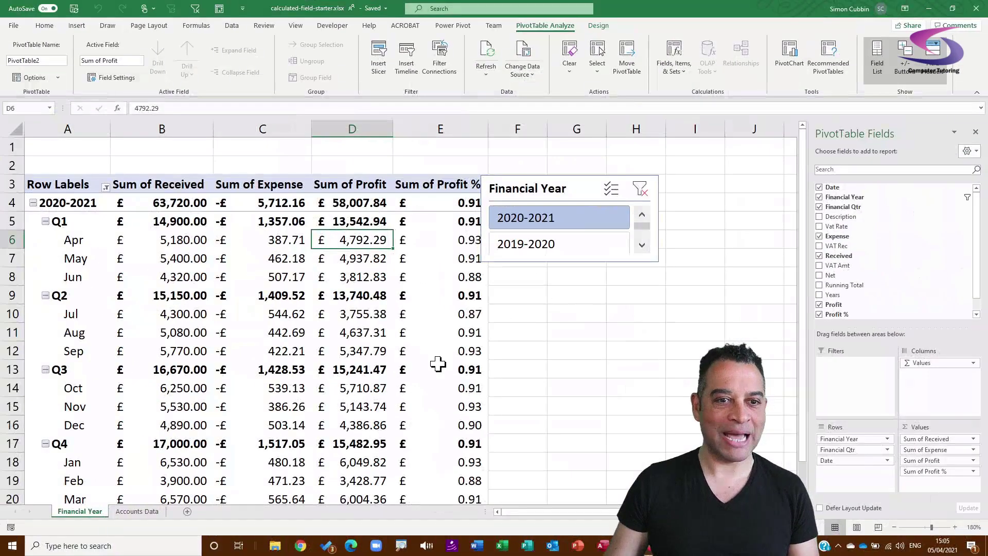
mouse_move(445, 317)
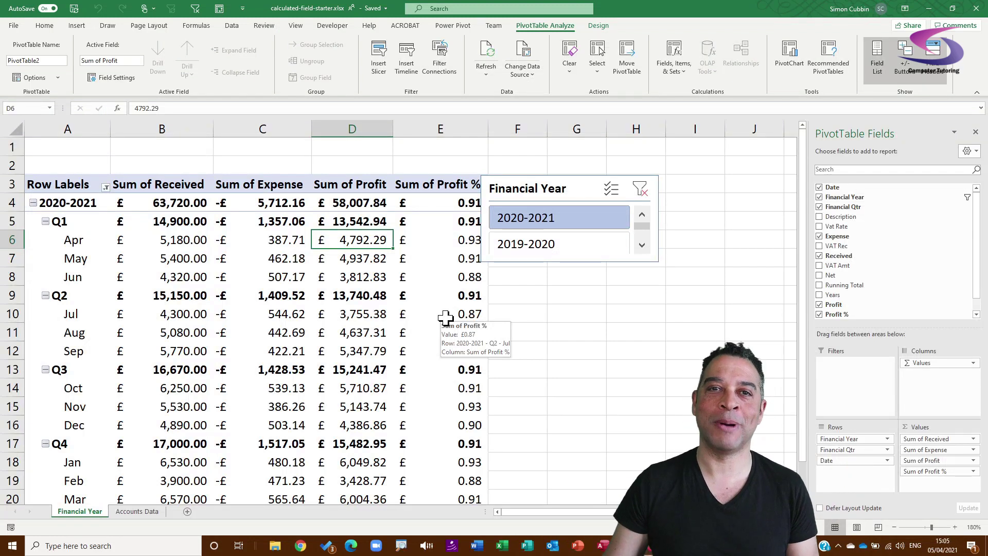
Format Sum of Profit % values as Percentage, e.g. 91.04% for 2020-2021
right_click(436, 245)
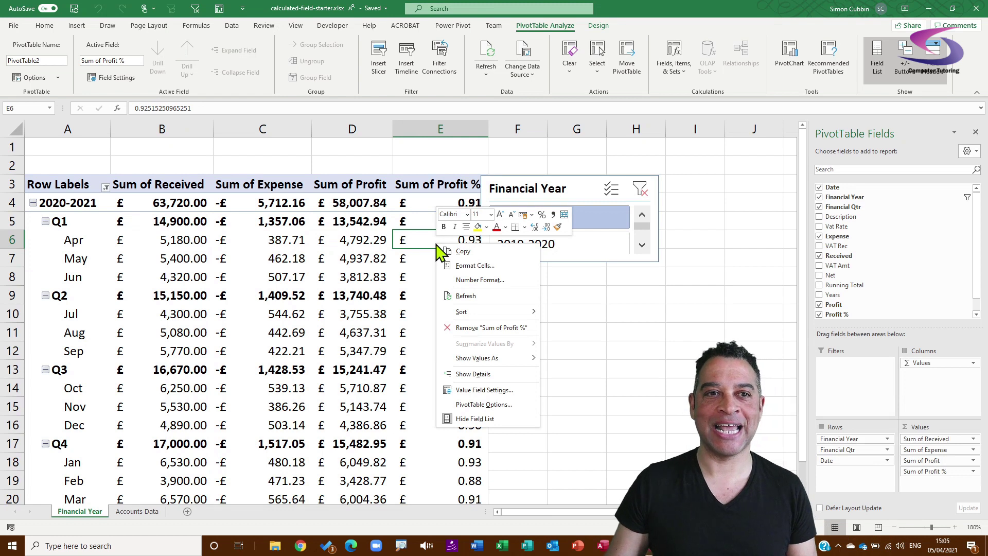
click(497, 280)
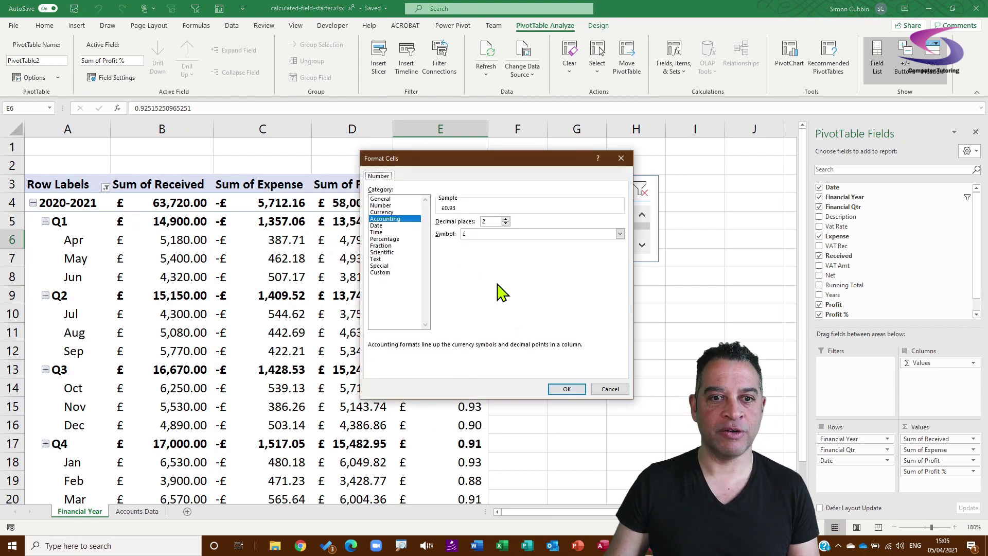
click(384, 239)
key(Return)
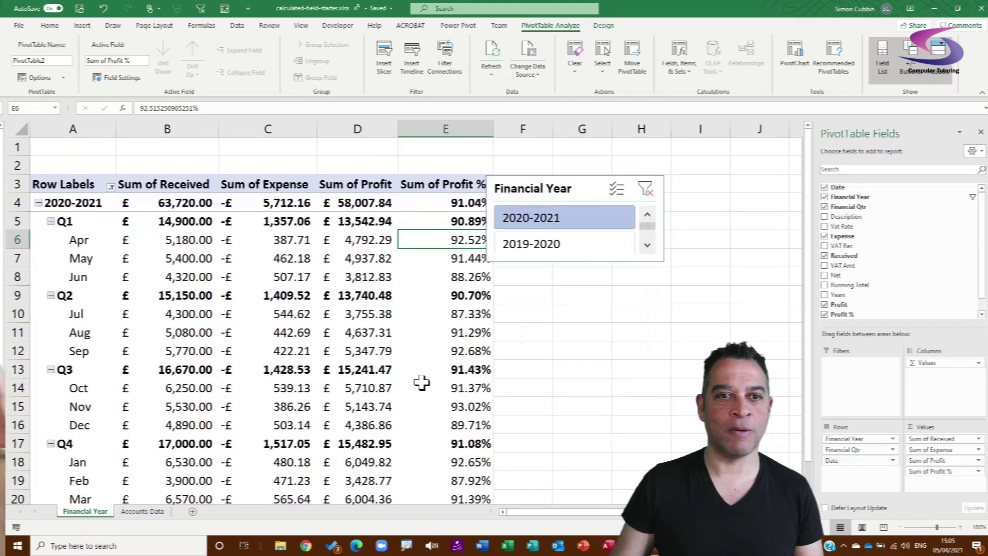